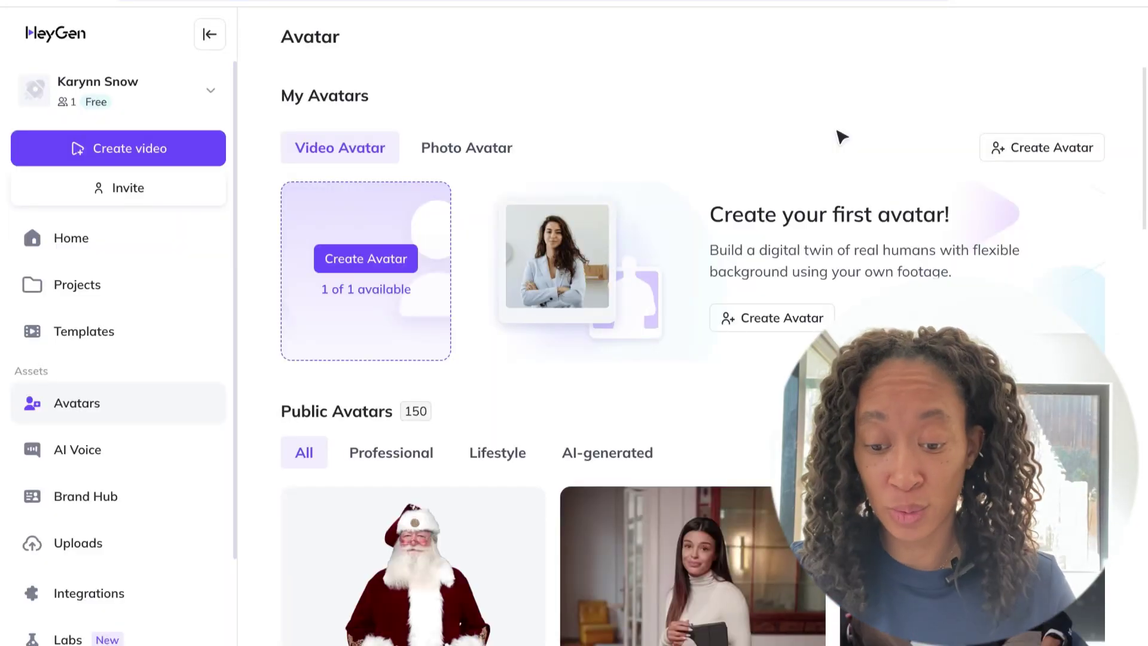
{"action": "scroll", "coordinate": [841, 137], "scroll_direction": "down", "scroll_amount": 5}
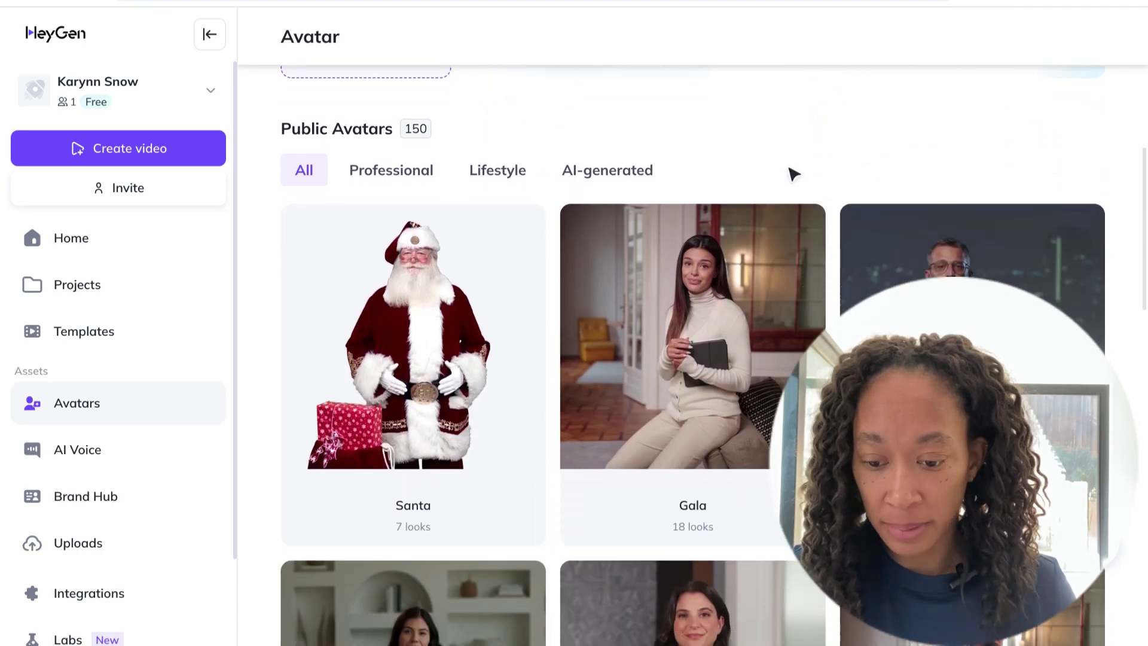
{"action": "scroll", "coordinate": [957, 418], "scroll_direction": "down", "scroll_amount": 5}
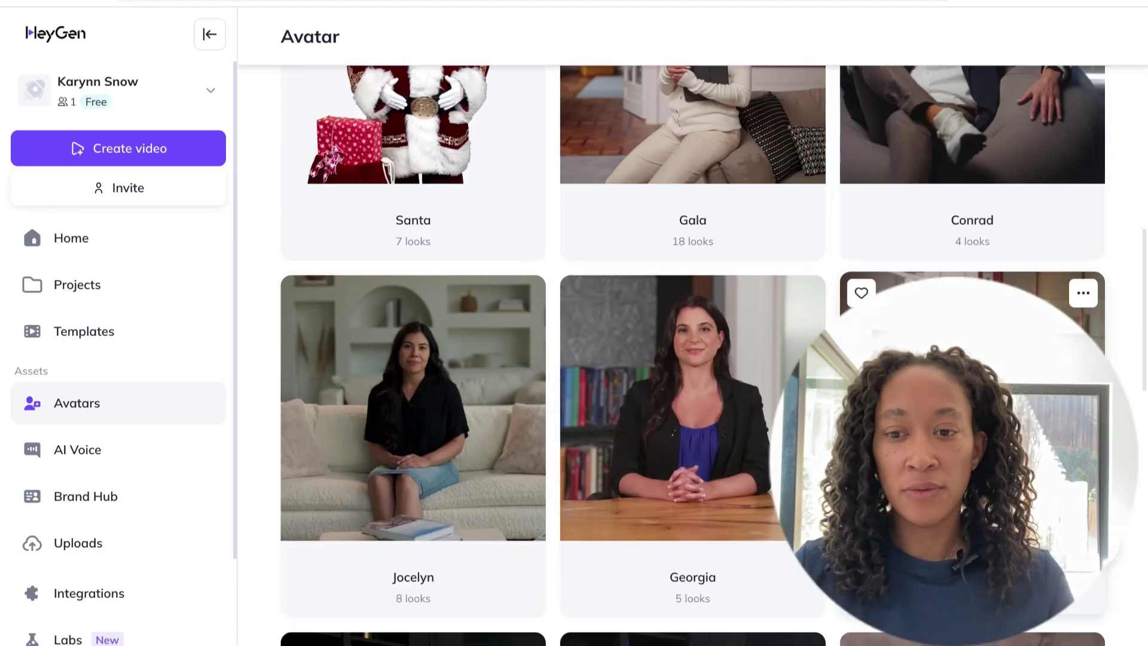
{"action": "scroll", "coordinate": [956, 418], "scroll_direction": "down", "scroll_amount": 6}
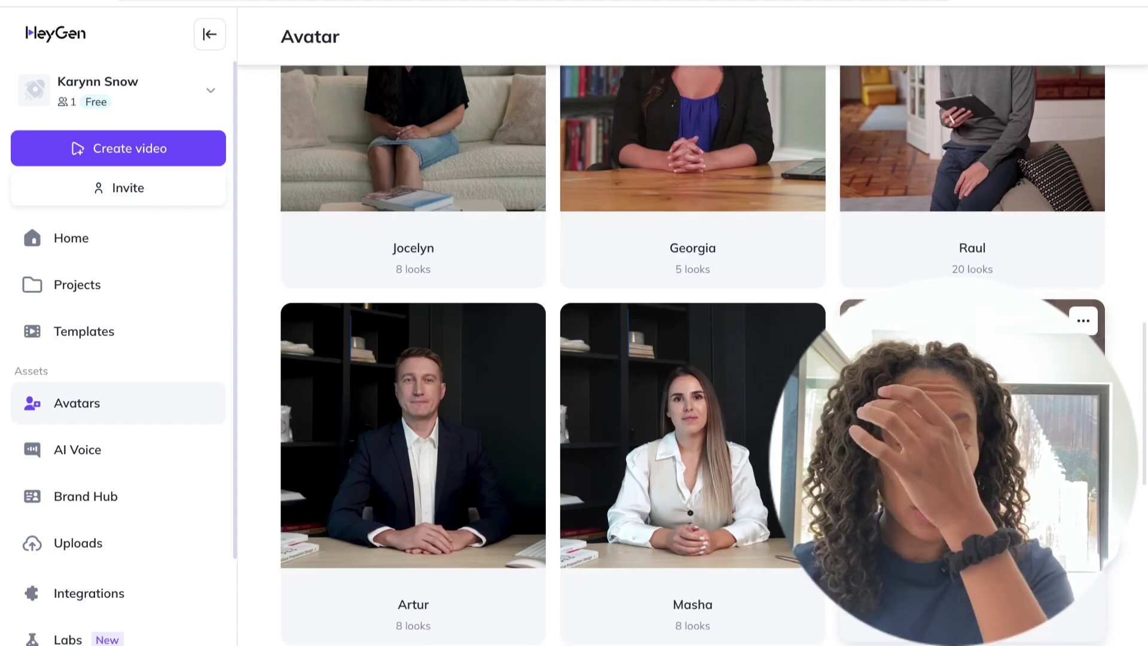
{"action": "scroll", "coordinate": [694, 359], "scroll_direction": "down", "scroll_amount": 9}
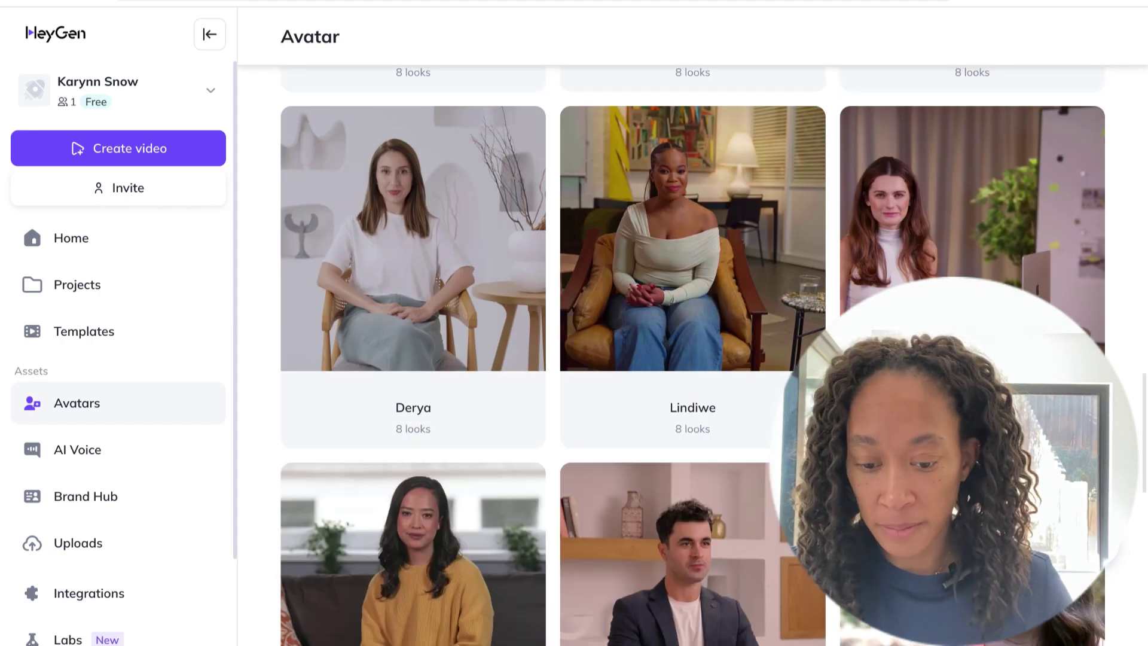
{"action": "scroll", "coordinate": [693, 359], "scroll_direction": "down", "scroll_amount": 1}
{"action": "scroll", "coordinate": [693, 359], "scroll_direction": "down", "scroll_amount": 9}
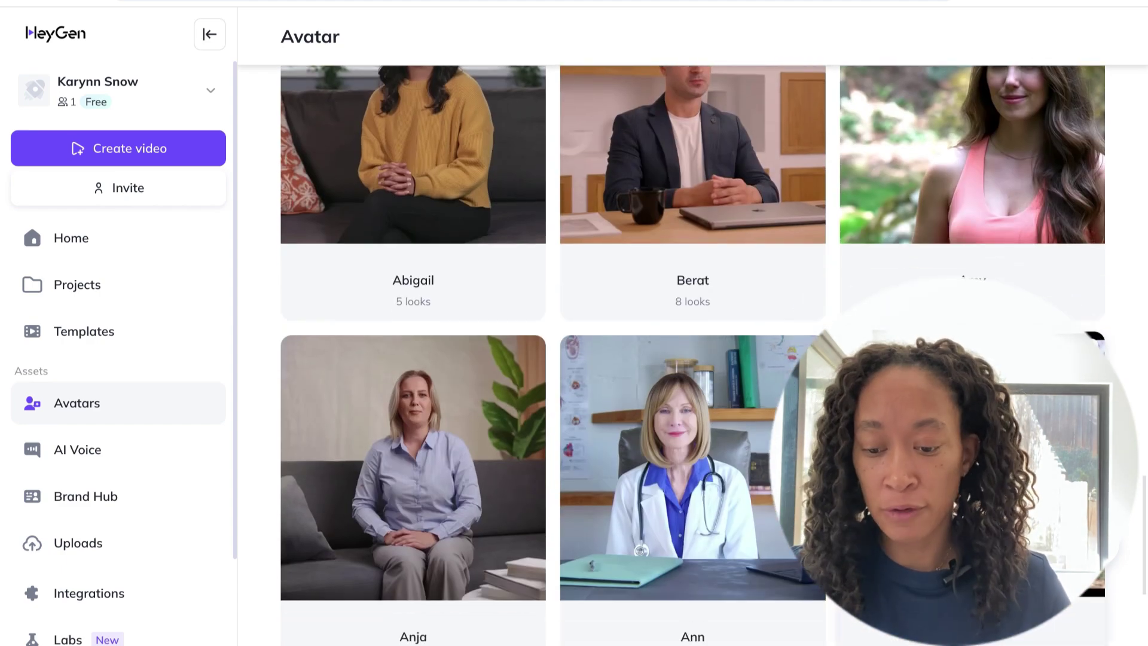
{"action": "scroll", "coordinate": [693, 359], "scroll_direction": "down", "scroll_amount": 5}
{"action": "scroll", "coordinate": [693, 359], "scroll_direction": "up", "scroll_amount": 20}
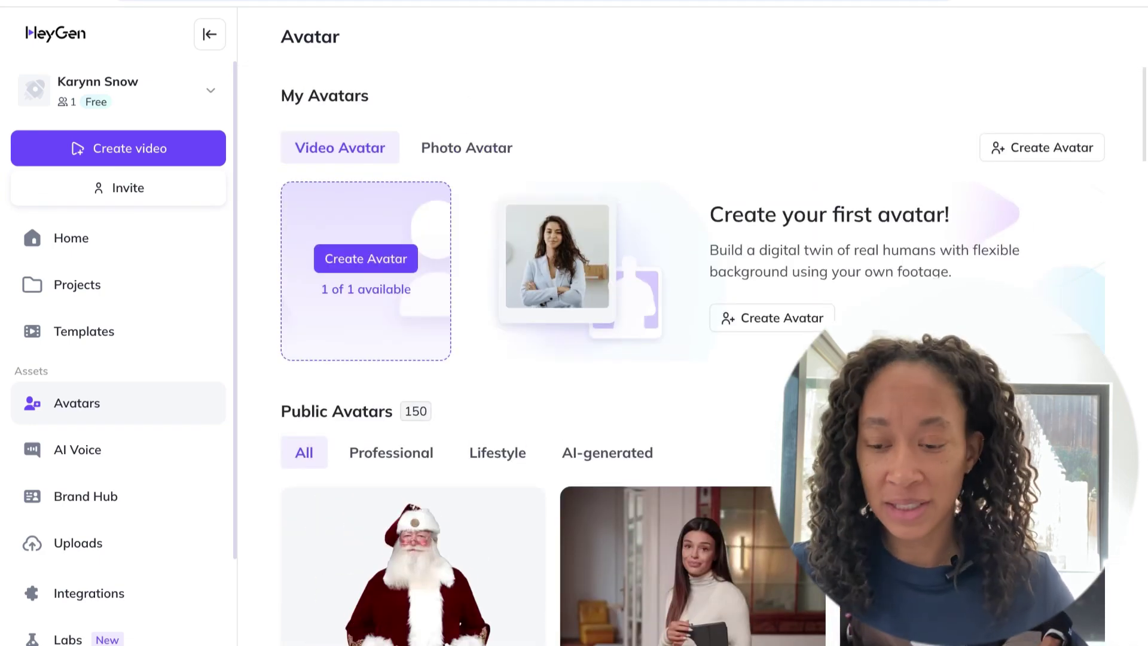
- Begin a new video avatar and choose the Still avatar style to reach the Instructions step
{"action": "left_click", "coordinate": [782, 321]}
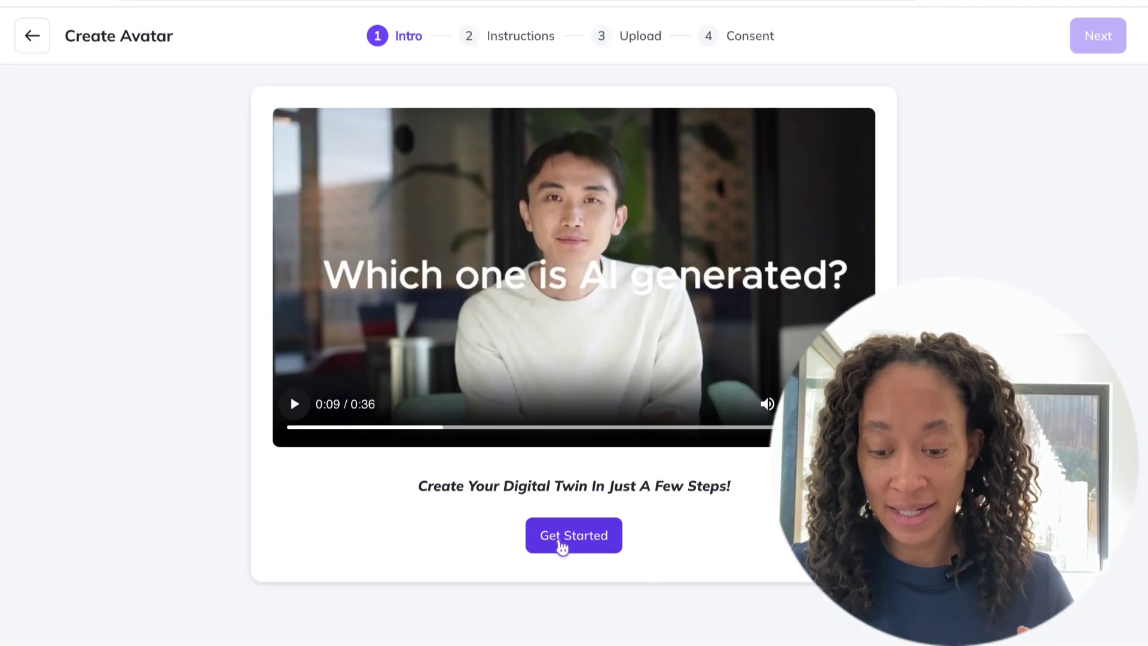
{"action": "left_click", "coordinate": [564, 549]}
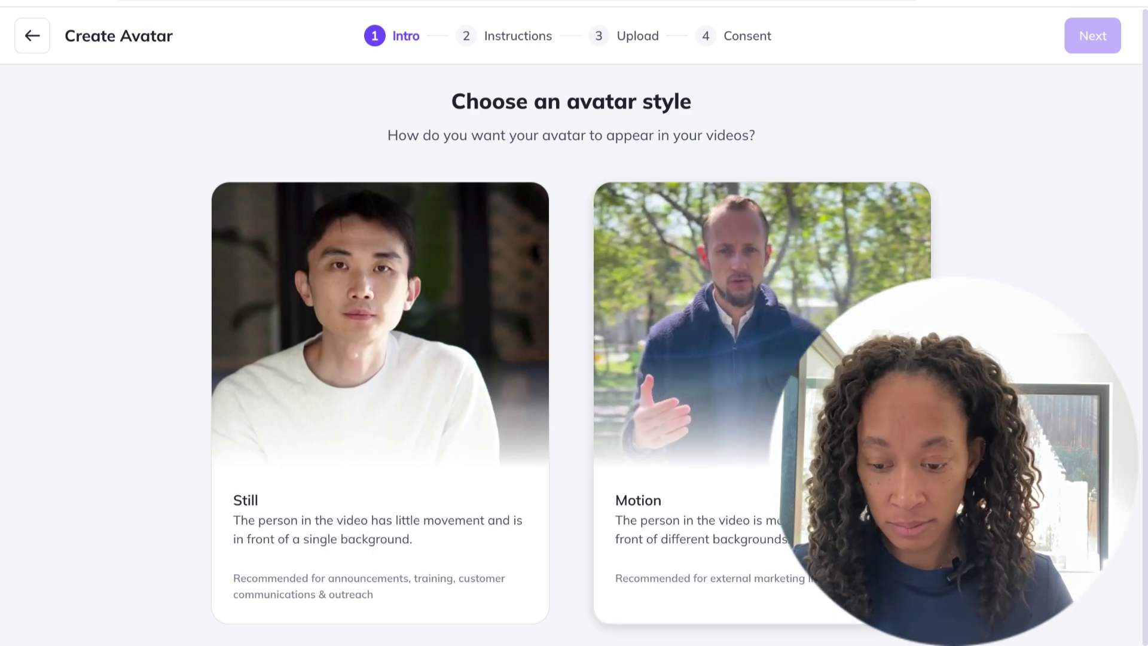
{"action": "mouse_move", "coordinate": [373, 452]}
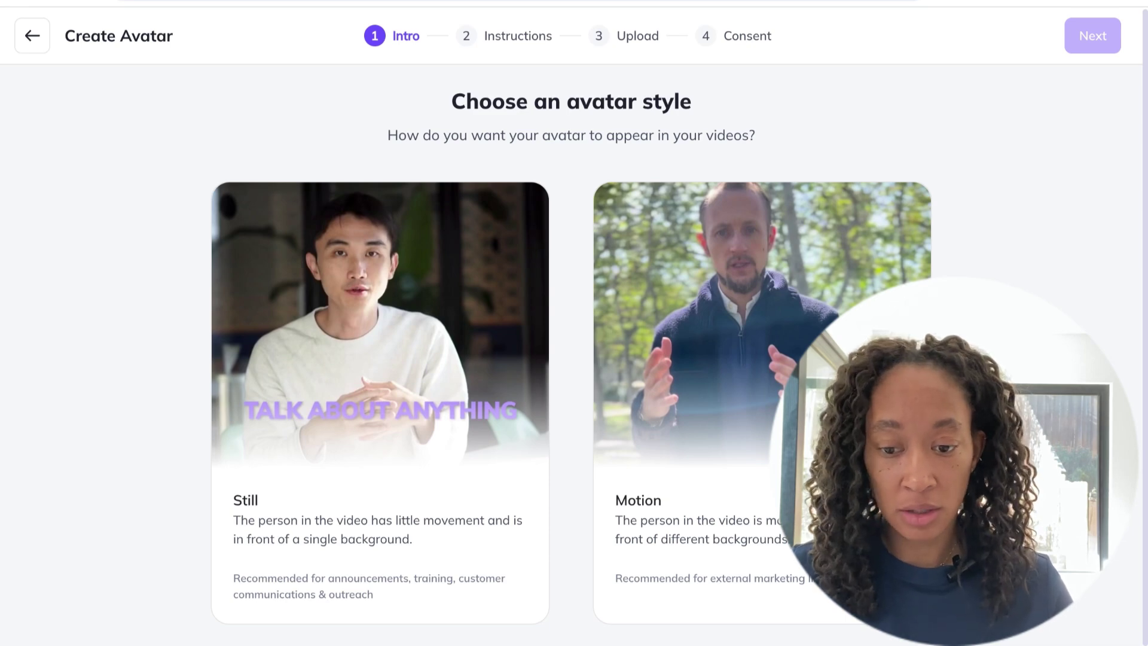
{"action": "left_click", "coordinate": [281, 392]}
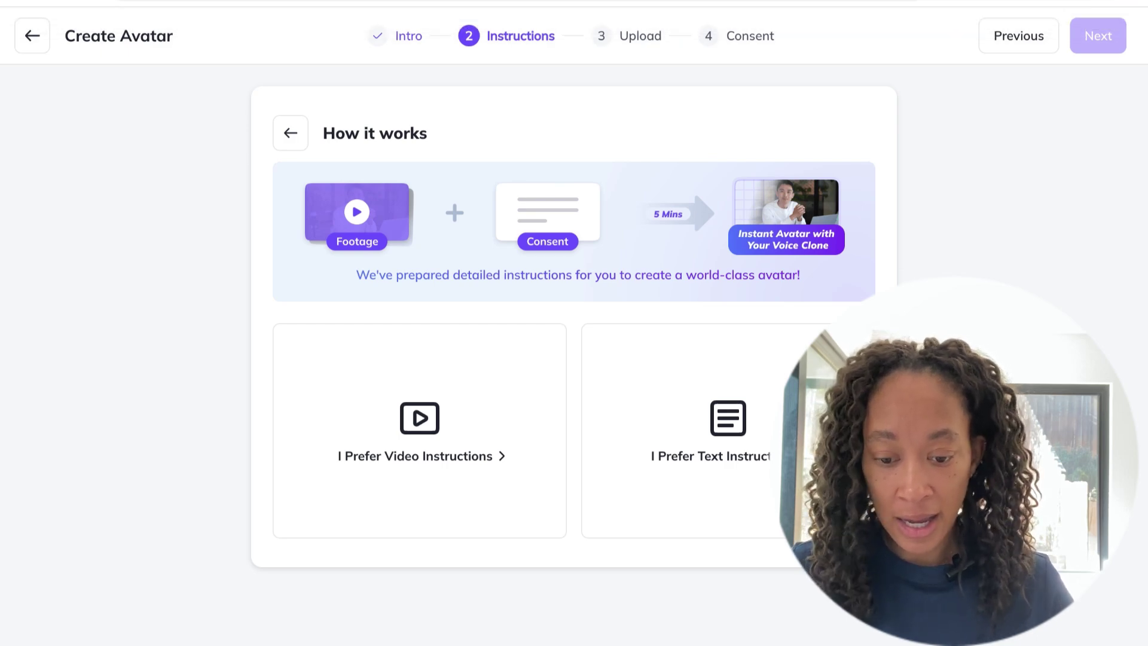
- Read the written recording guidelines and continue to the footage Upload step
{"action": "left_click", "coordinate": [754, 509]}
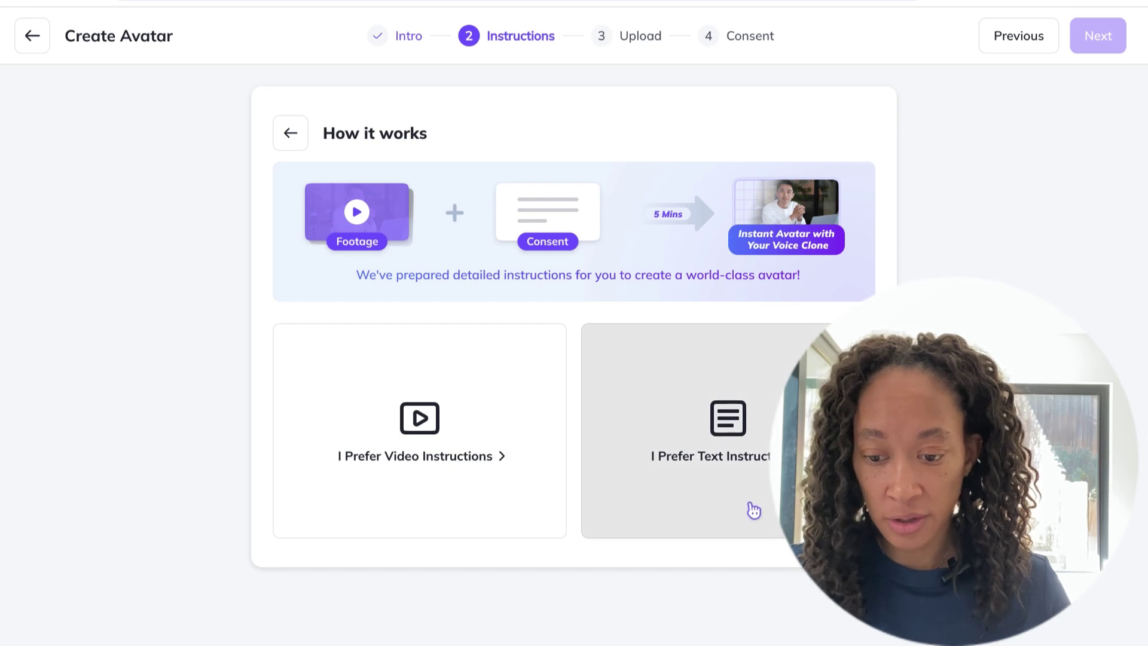
{"action": "scroll", "coordinate": [571, 359], "scroll_direction": "down", "scroll_amount": 1}
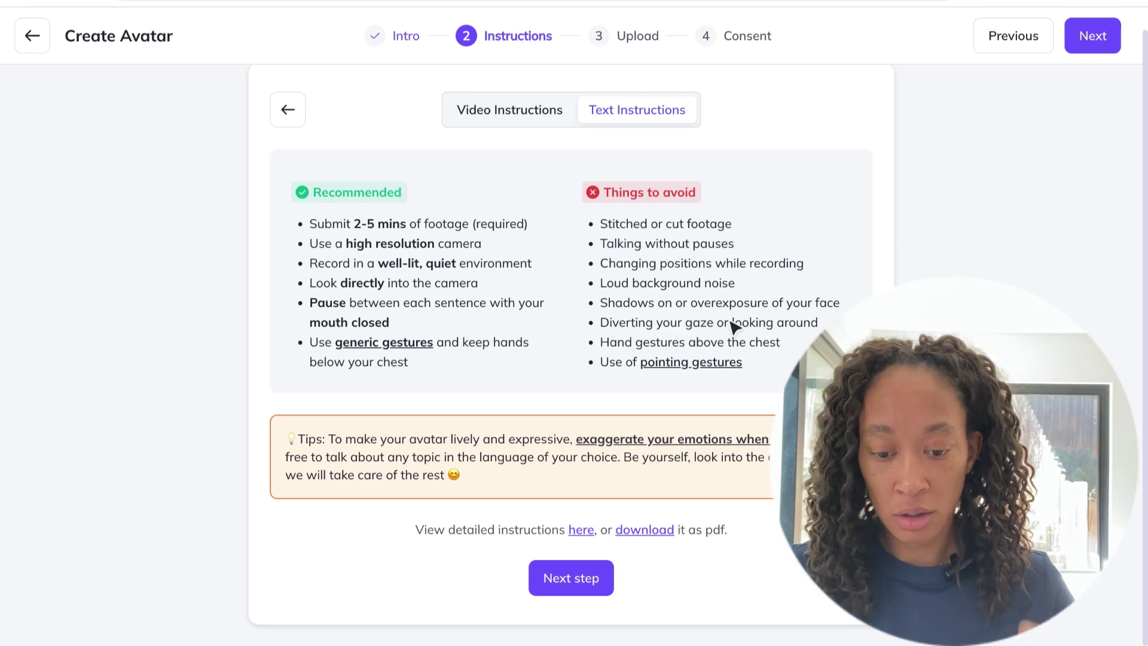
{"action": "left_click", "coordinate": [571, 583]}
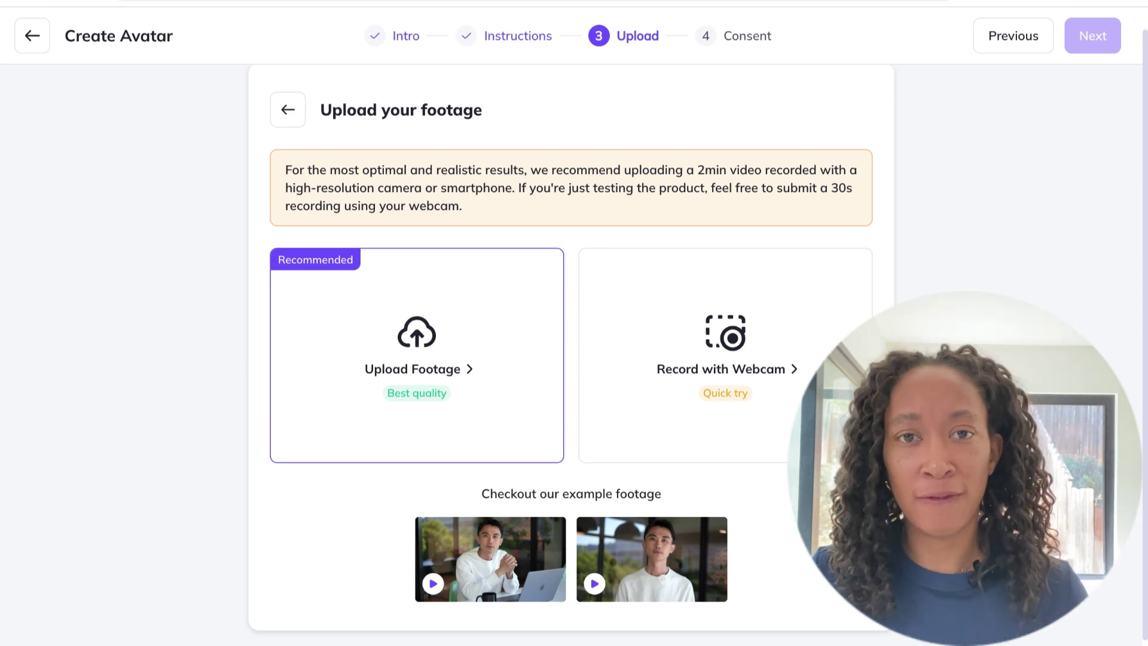
- Upload the 2:04 footage, confirm all four requirements, keep ambient sounds, and accept it
{"action": "left_click", "coordinate": [427, 375]}
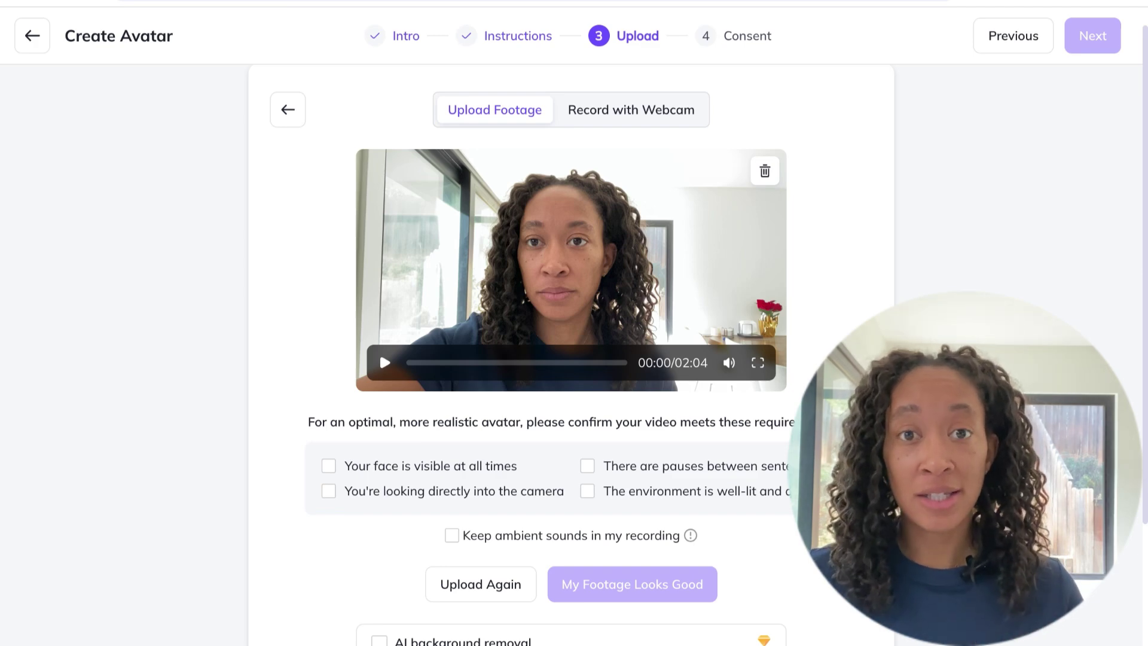
{"action": "scroll", "coordinate": [470, 555], "scroll_direction": "down", "scroll_amount": 1}
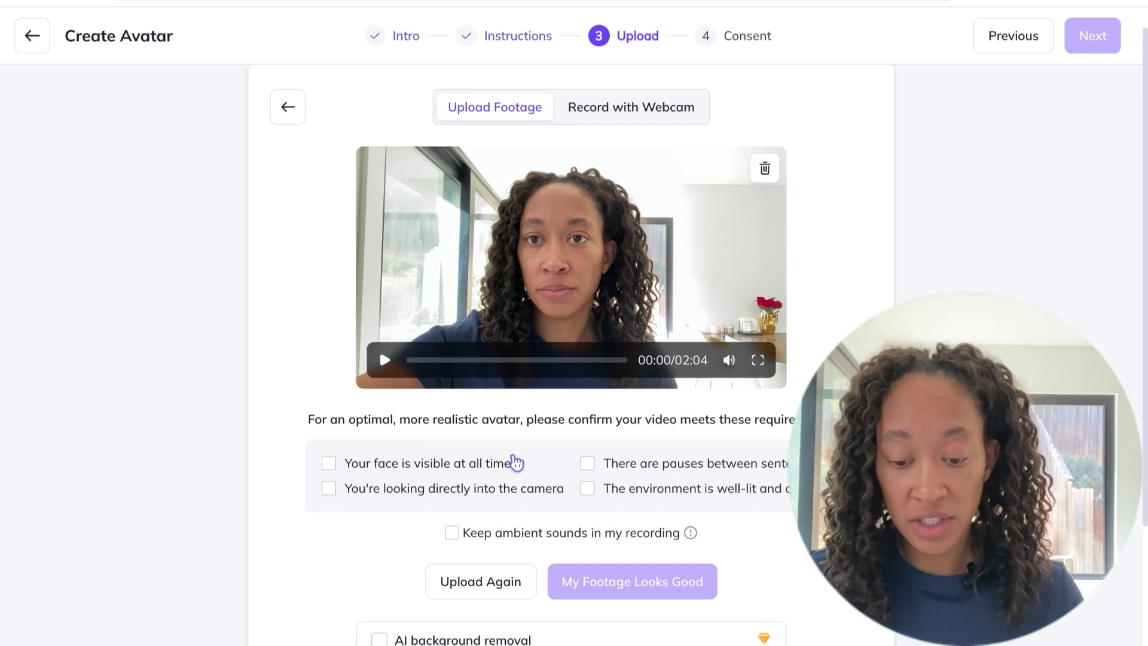
{"action": "left_click", "coordinate": [328, 464]}
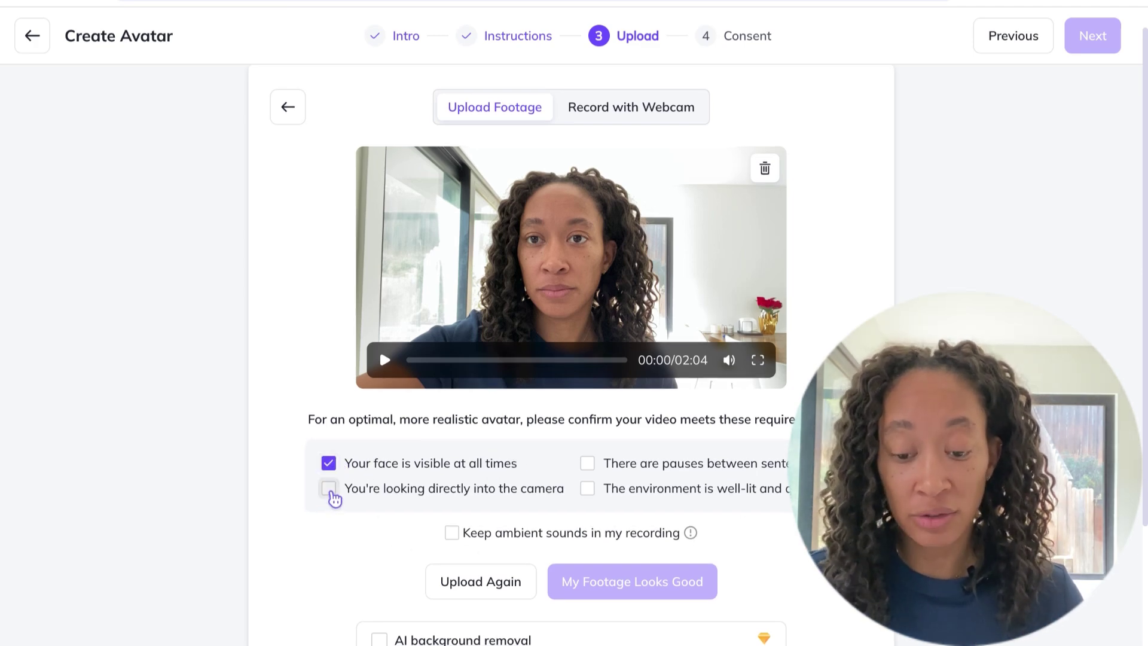
{"action": "left_click", "coordinate": [329, 488]}
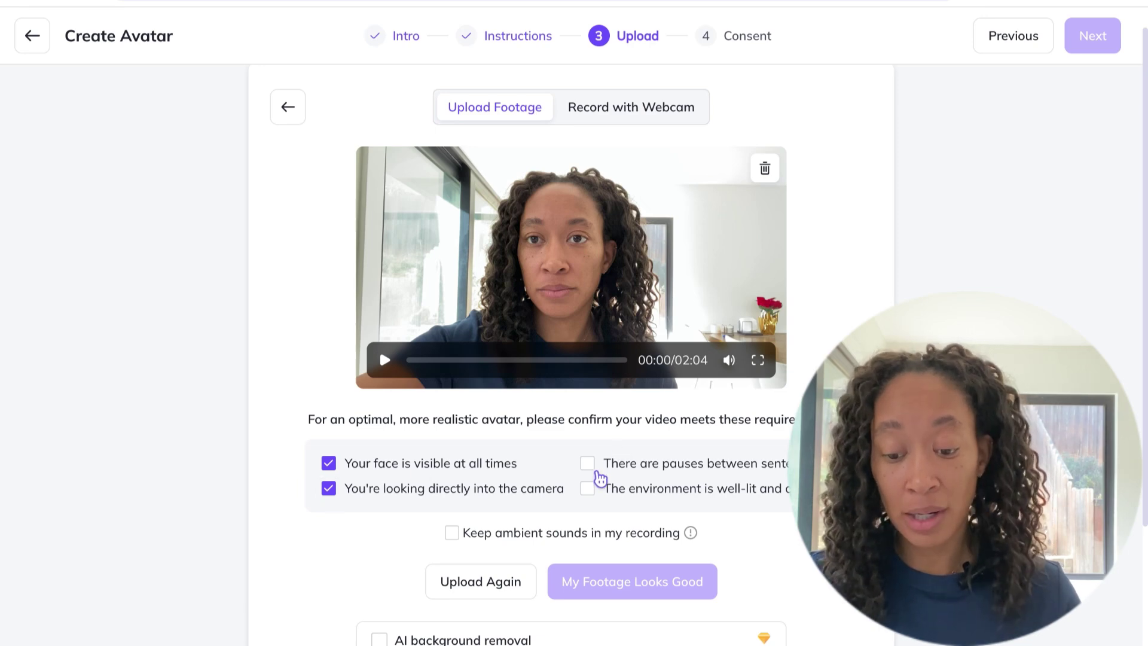
{"action": "left_click", "coordinate": [586, 463]}
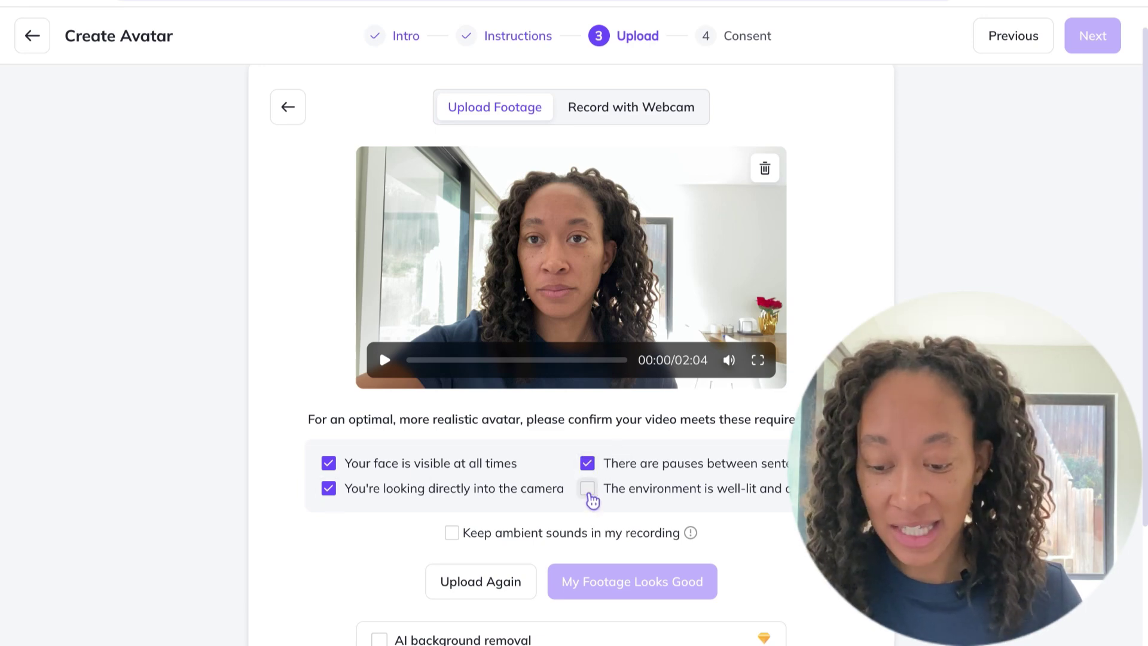
{"action": "left_click", "coordinate": [588, 491]}
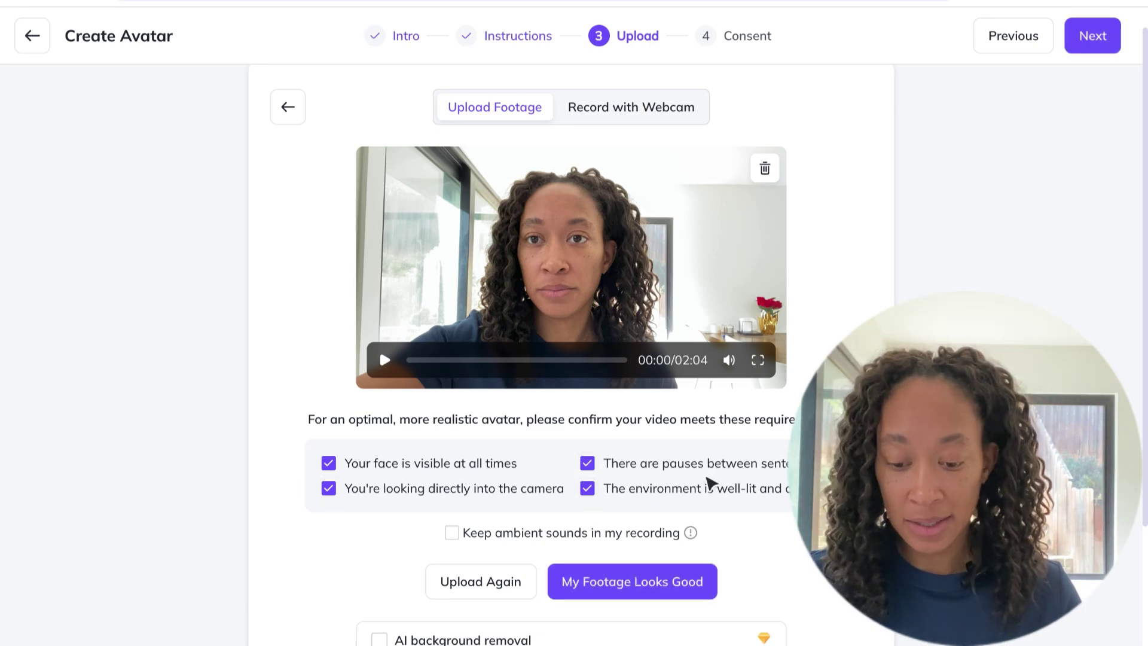
{"action": "left_click", "coordinate": [452, 532]}
{"action": "scroll", "coordinate": [525, 531], "scroll_direction": "down", "scroll_amount": 3}
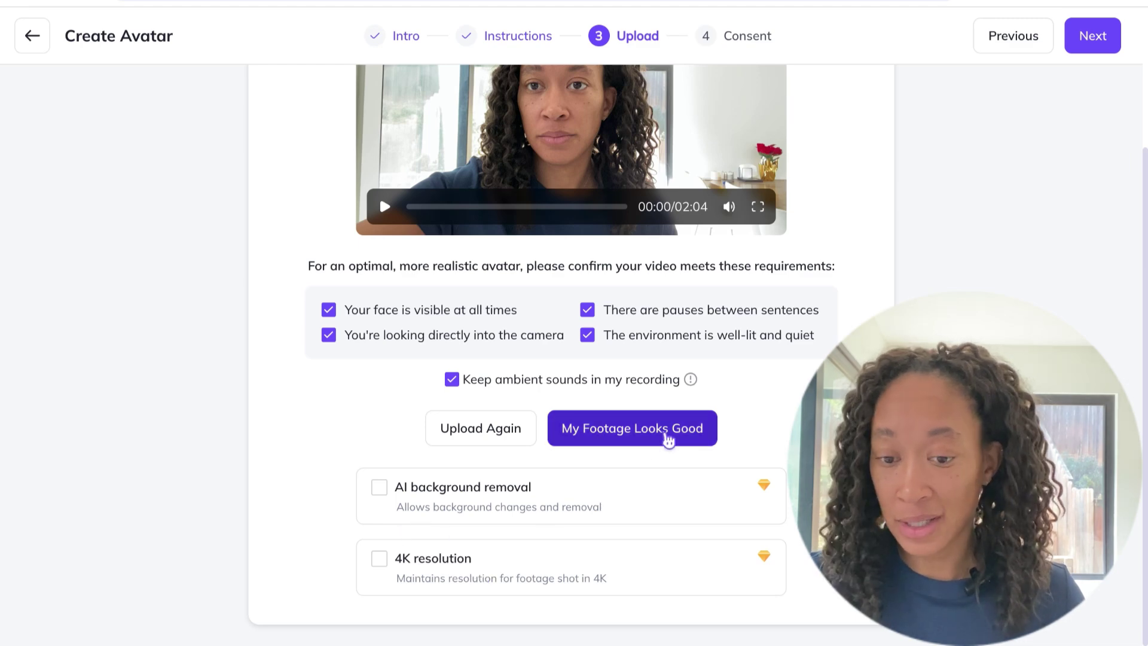
{"action": "left_click", "coordinate": [668, 438]}
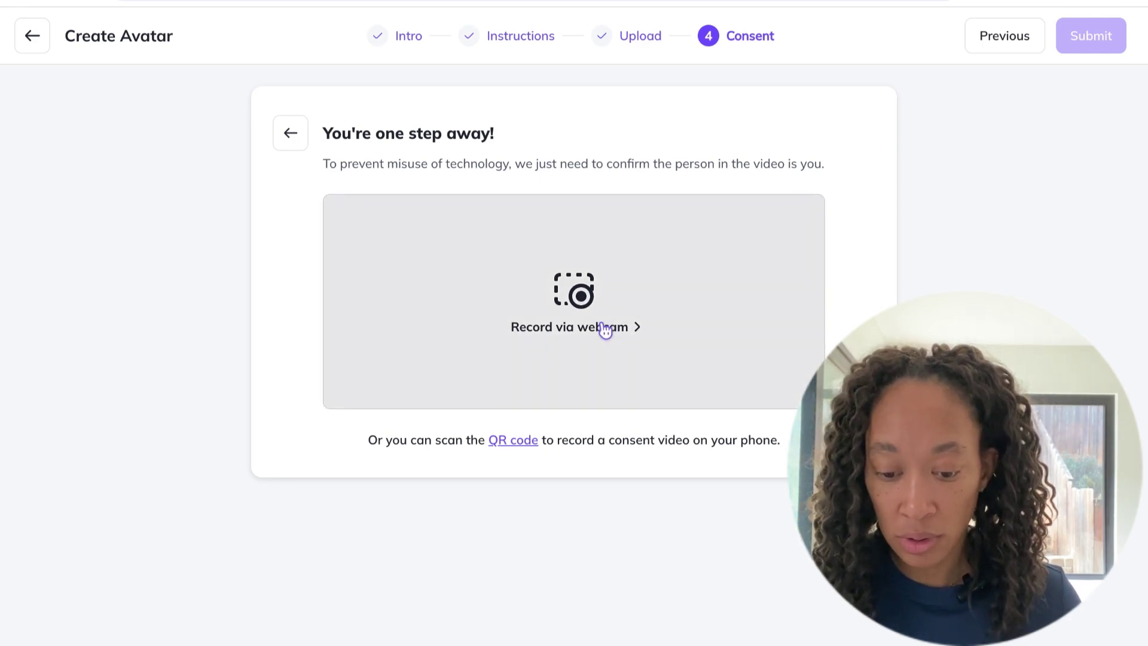
- Record the consent statement via webcam and submit it to create the avatar
{"action": "left_click", "coordinate": [605, 331]}
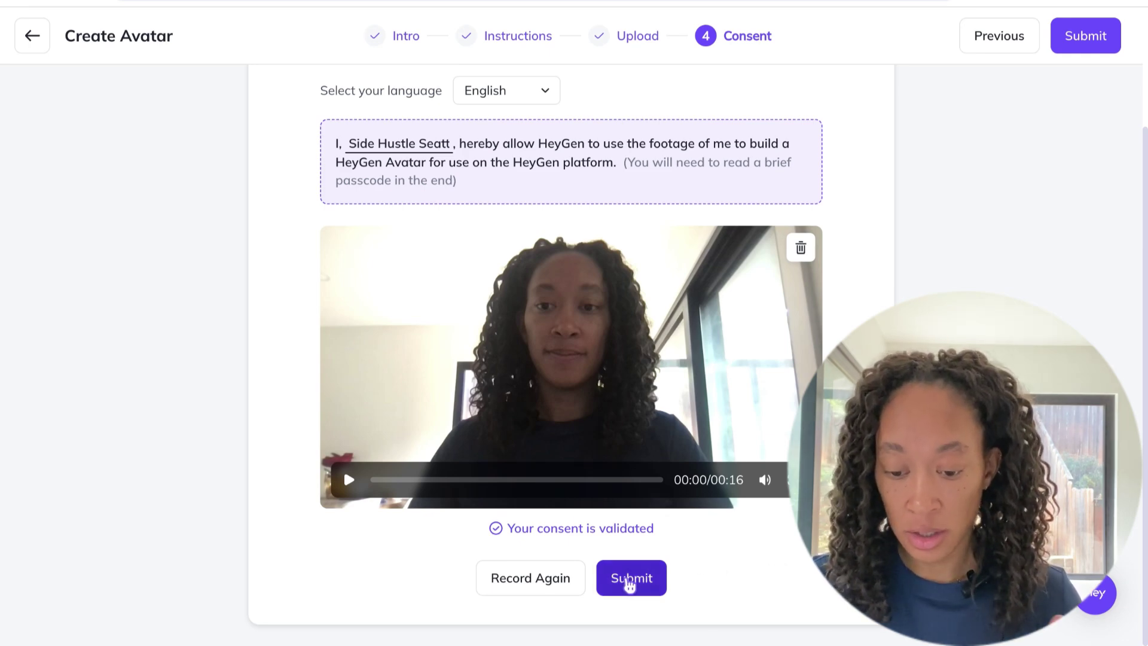
{"action": "left_click", "coordinate": [629, 580]}
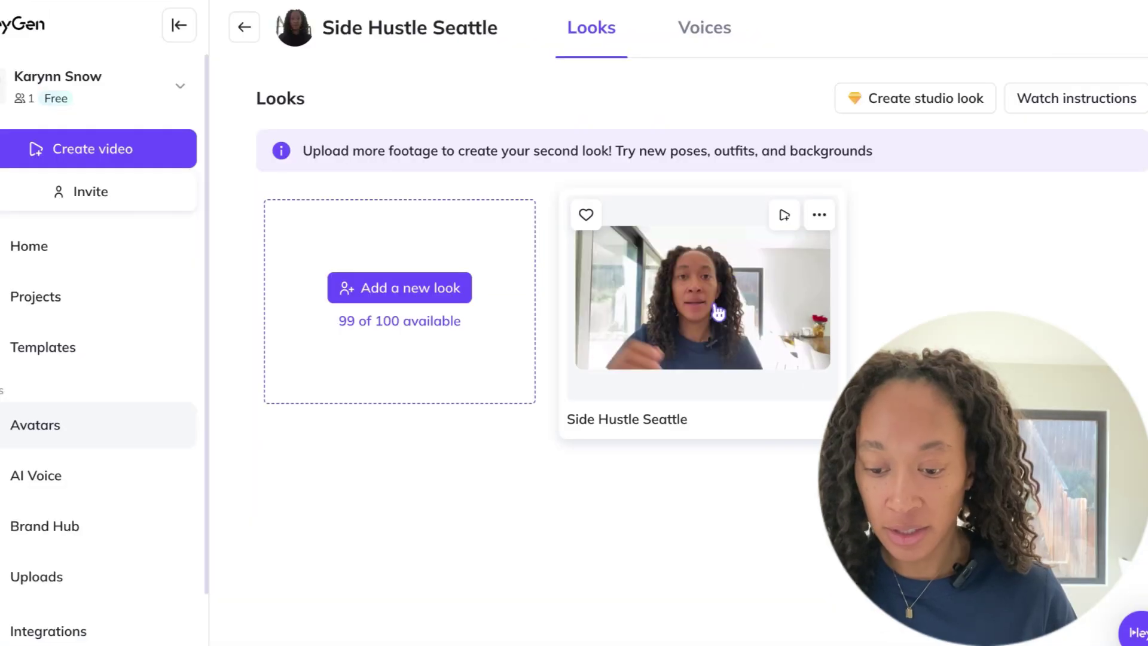
- Play the Side Hustle Seattle look preview with volume raised and rate it I like it
{"action": "left_click", "coordinate": [714, 314]}
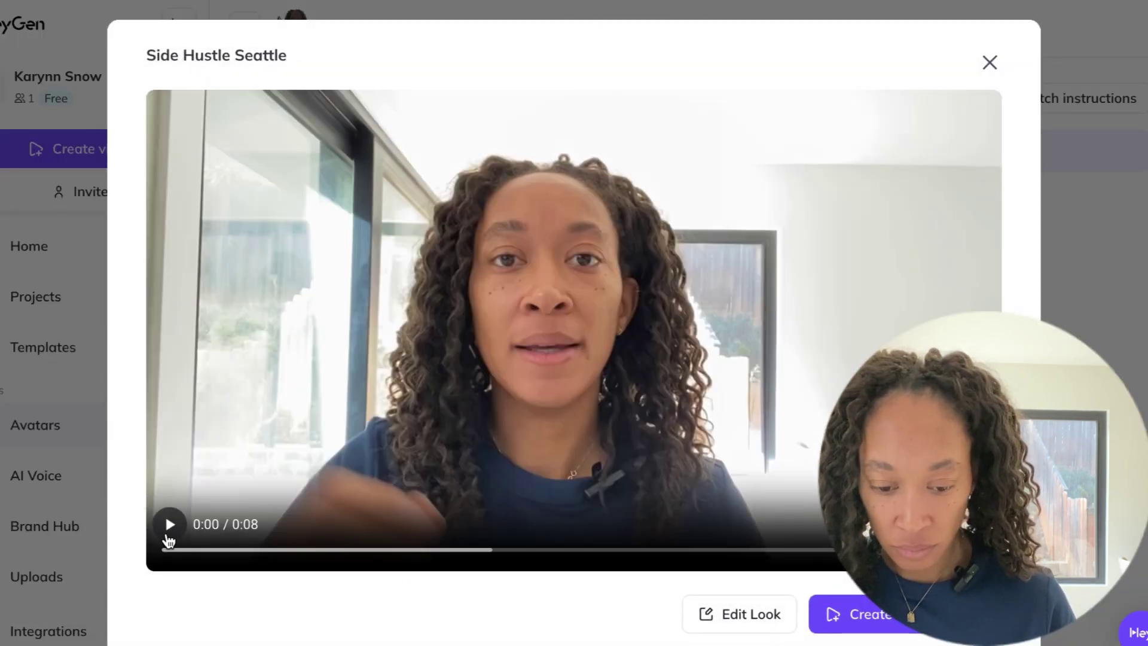
{"action": "left_click", "coordinate": [169, 535]}
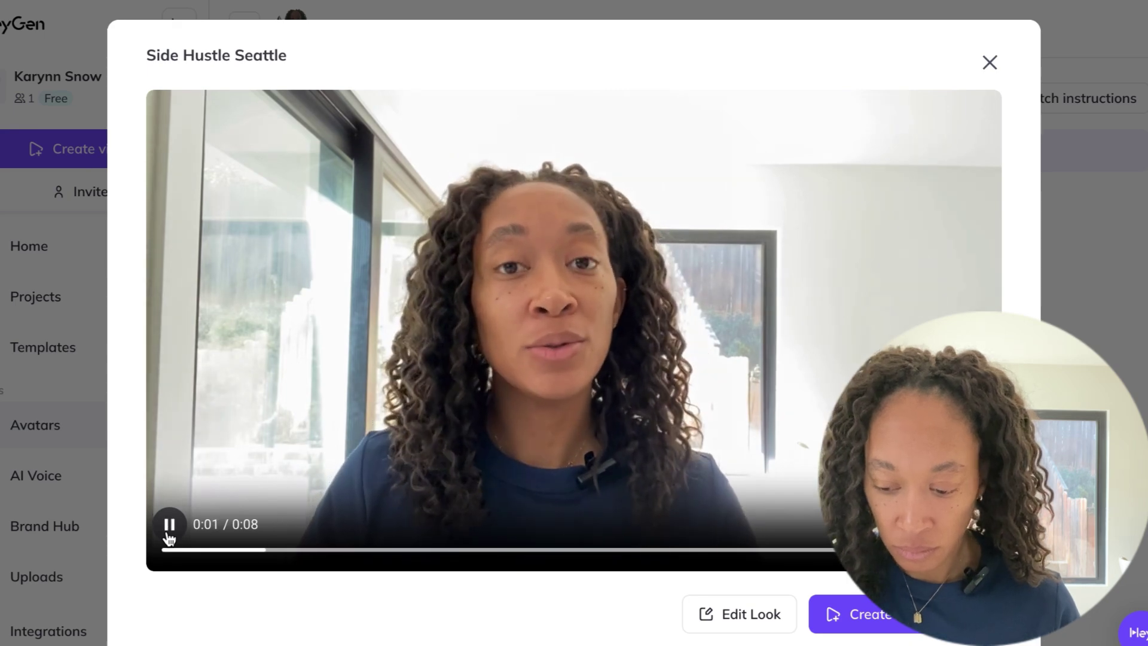
{"action": "key", "text": "XF86AudioRaiseVolume"}
{"action": "key", "text": "XF86AudioRaiseVolume"}
{"action": "key", "text": "XF86AudioRaiseVolume"}
{"action": "key", "text": "XF86AudioRaiseVolume"}
{"action": "key", "text": "XF86AudioRaiseVolume"}
{"action": "key", "text": "XF86AudioRaiseVolume"}
{"action": "key", "text": "XF86AudioRaiseVolume"}
{"action": "key", "text": "XF86AudioRaiseVolume"}
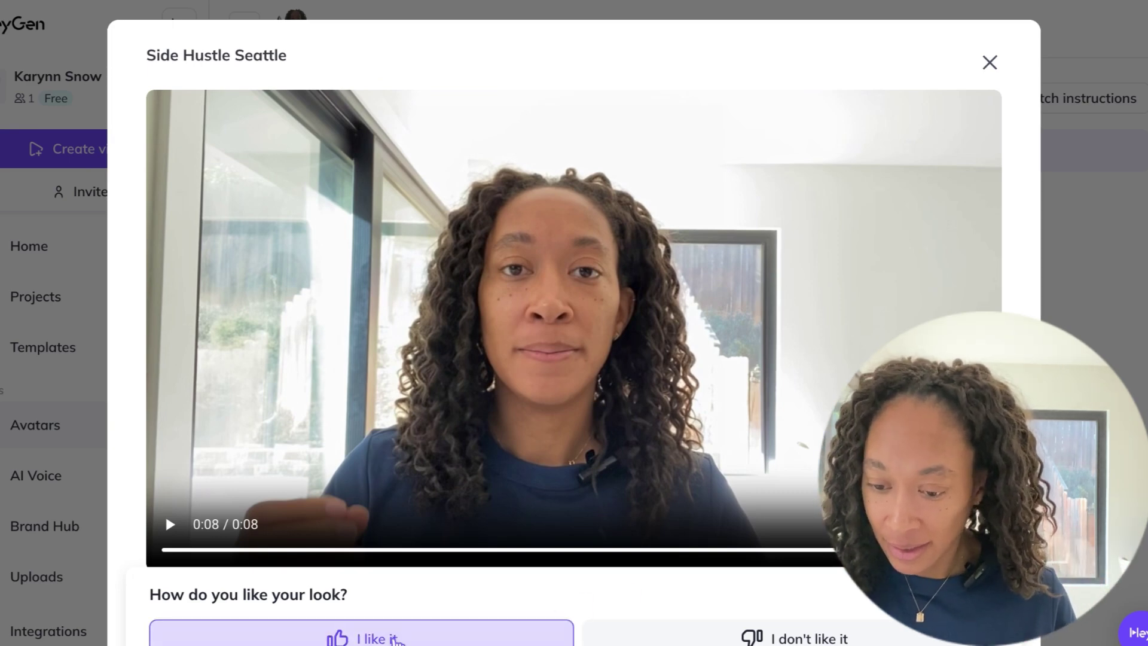
{"action": "left_click", "coordinate": [411, 640]}
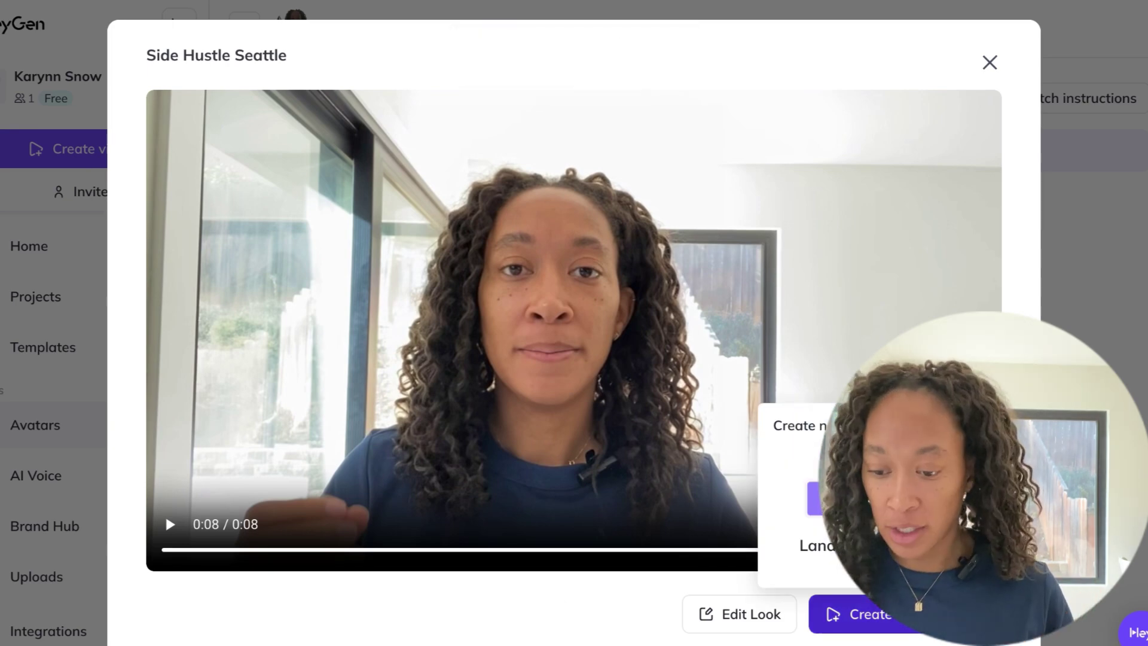
- Close the look preview and open the new video's avatar script for editing
{"action": "key", "text": "Escape"}
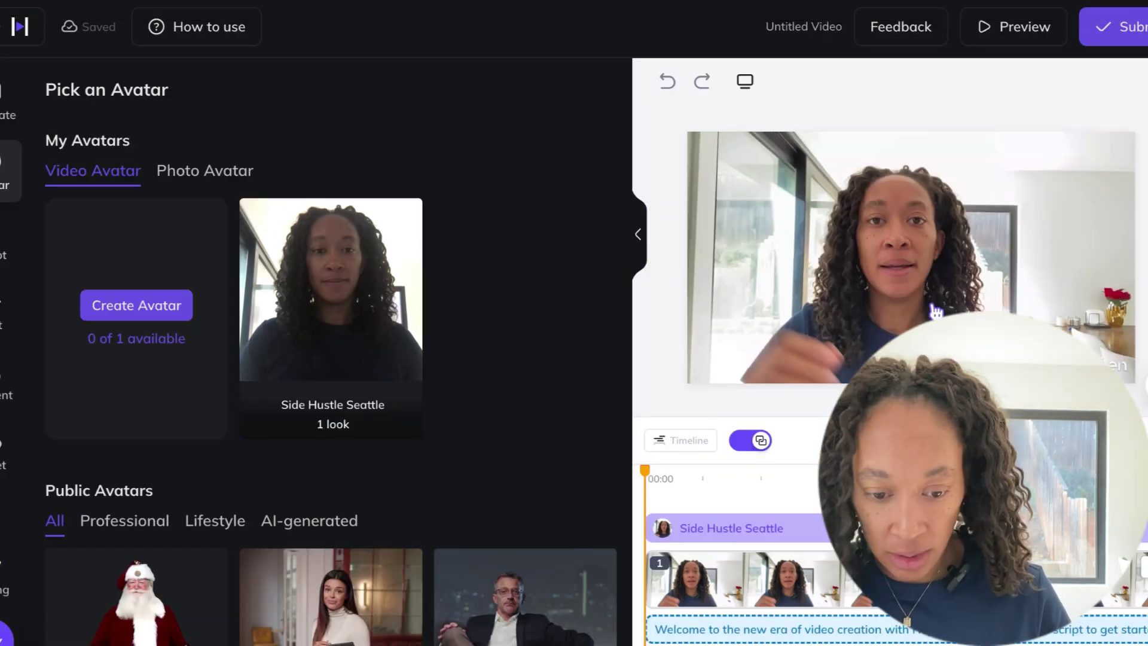
{"action": "left_click", "coordinate": [824, 638]}
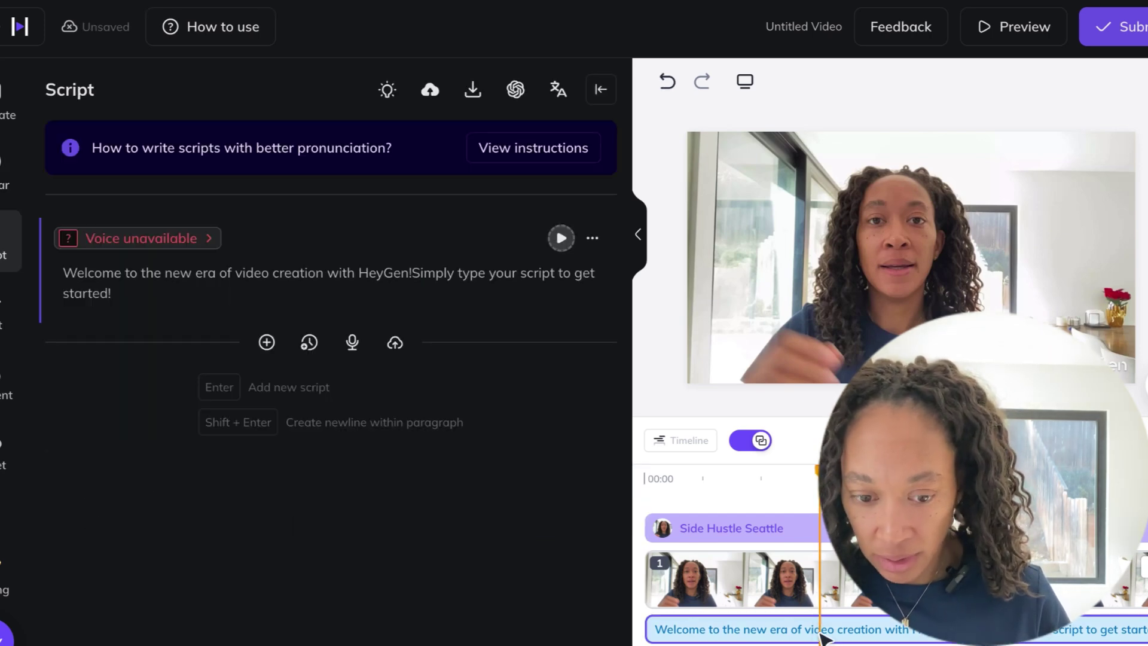